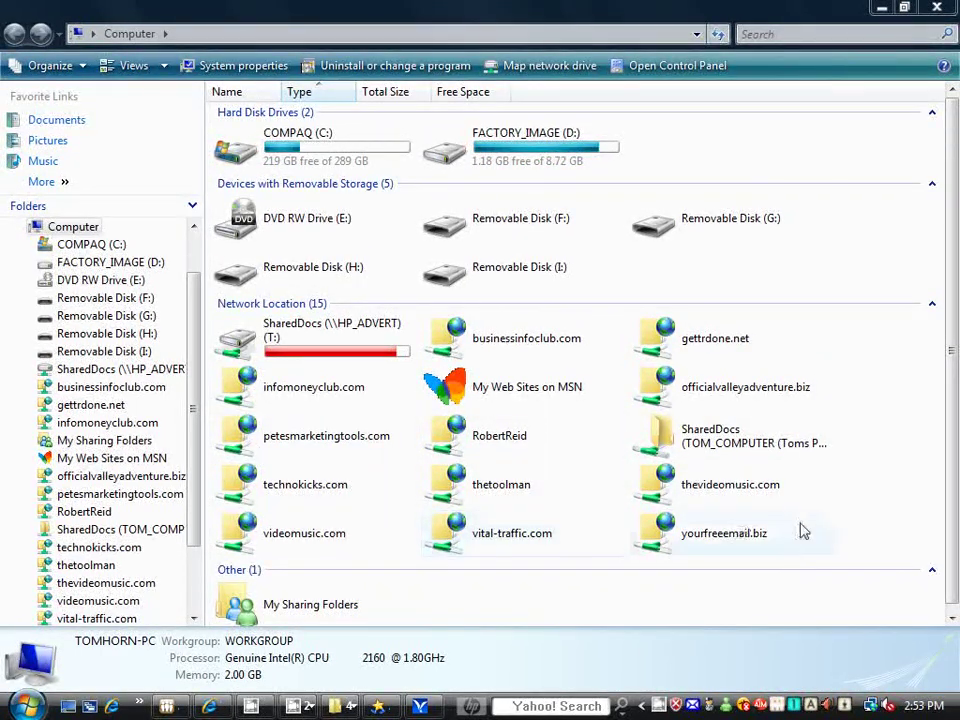
# Step: Start the Add Network Location wizard from the Computer window's right-click menu
pyautogui.rightClick(858, 531)
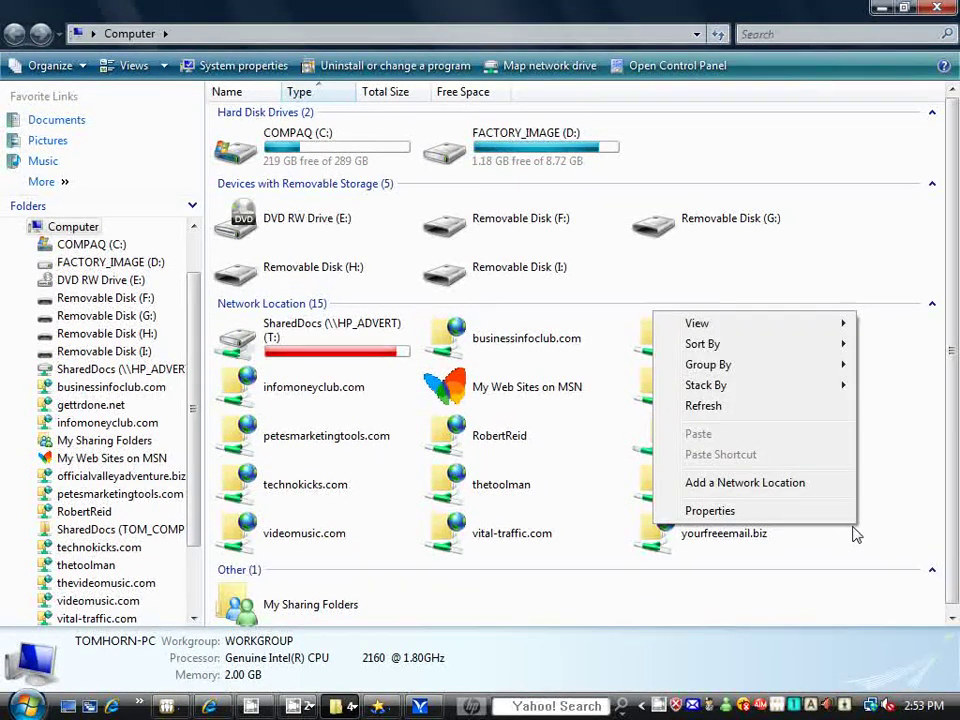
pyautogui.click(863, 546)
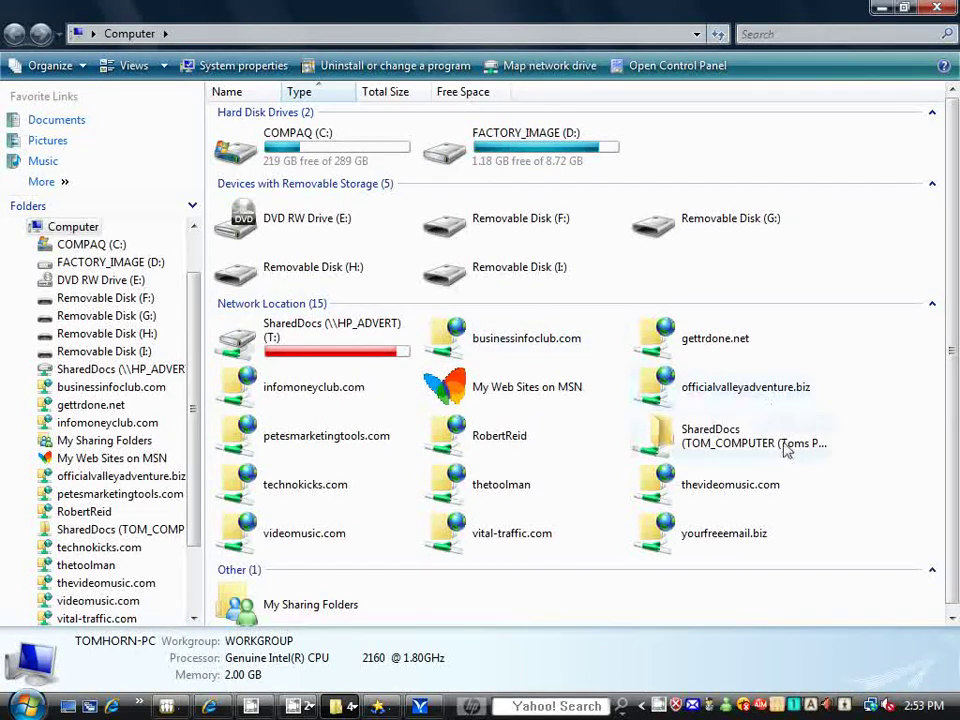
pyautogui.rightClick(866, 512)
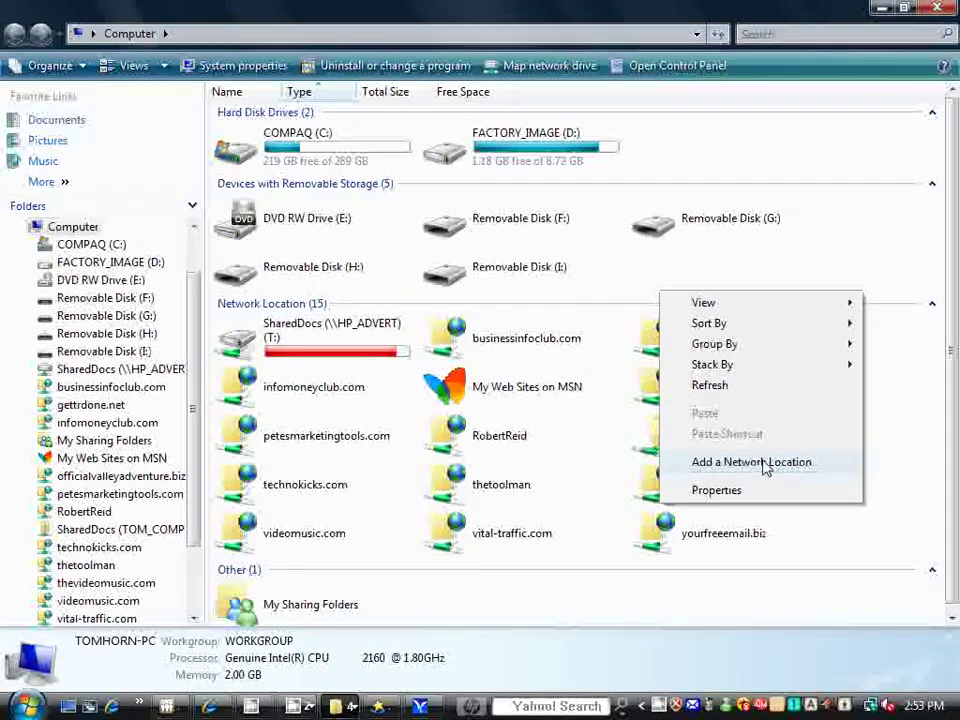
pyautogui.click(765, 465)
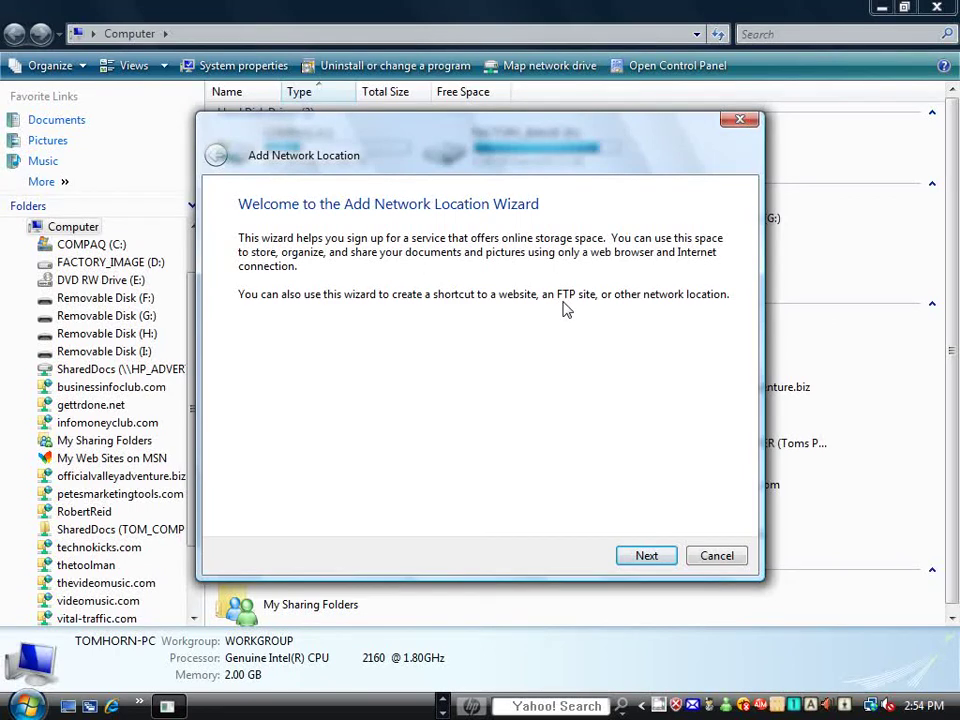
# Step: Choose a custom network location and begin entering the address ftp://safelisttoolbox.c
pyautogui.click(647, 556)
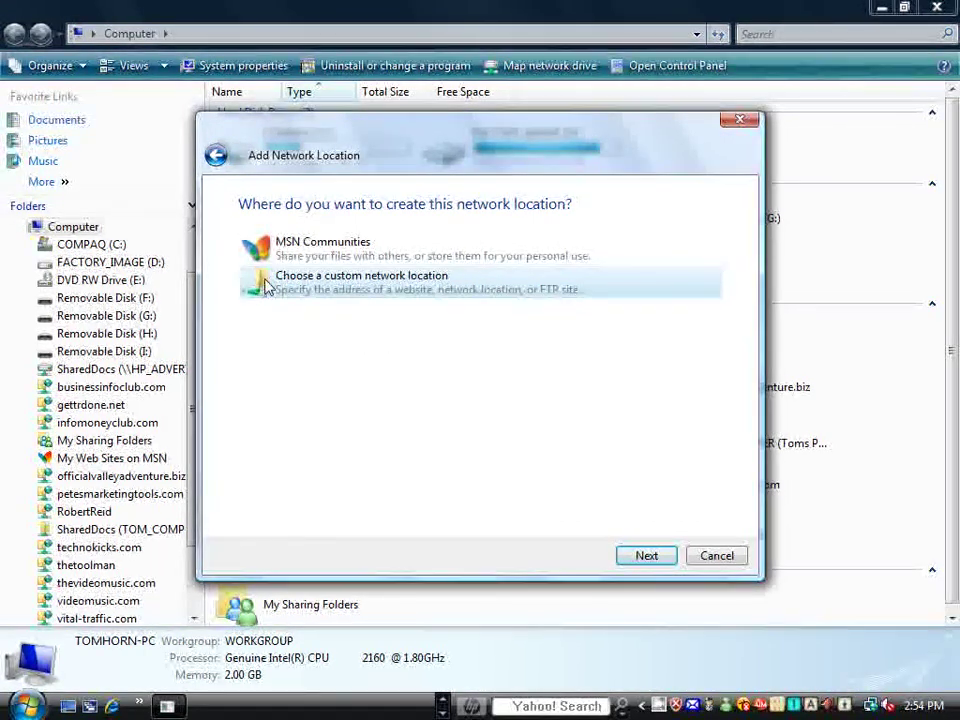
pyautogui.click(646, 556)
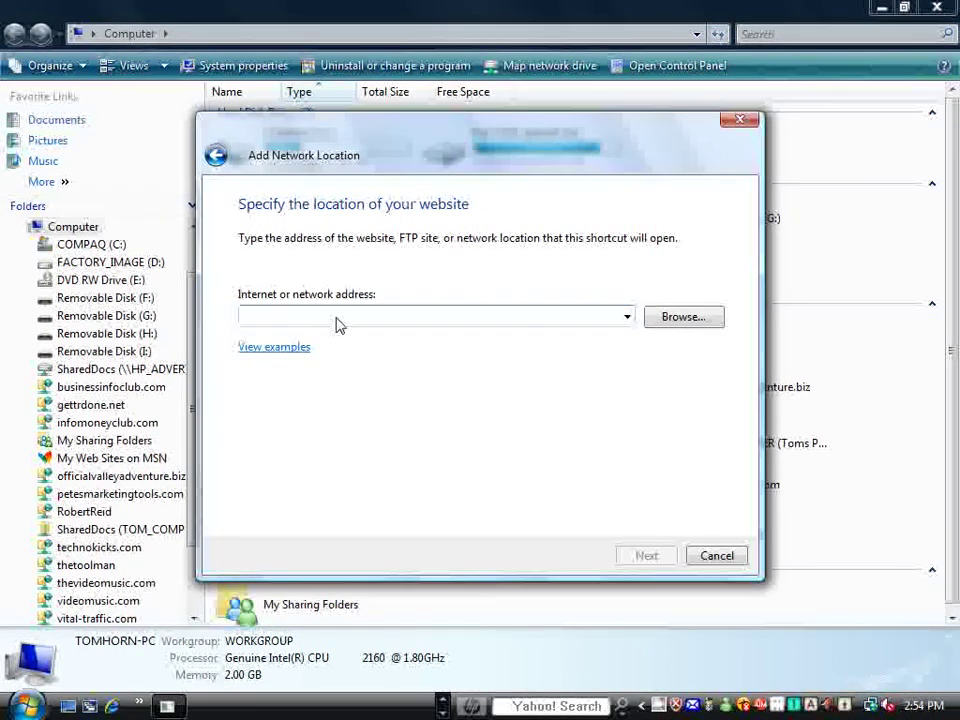
pyautogui.write('ftp')
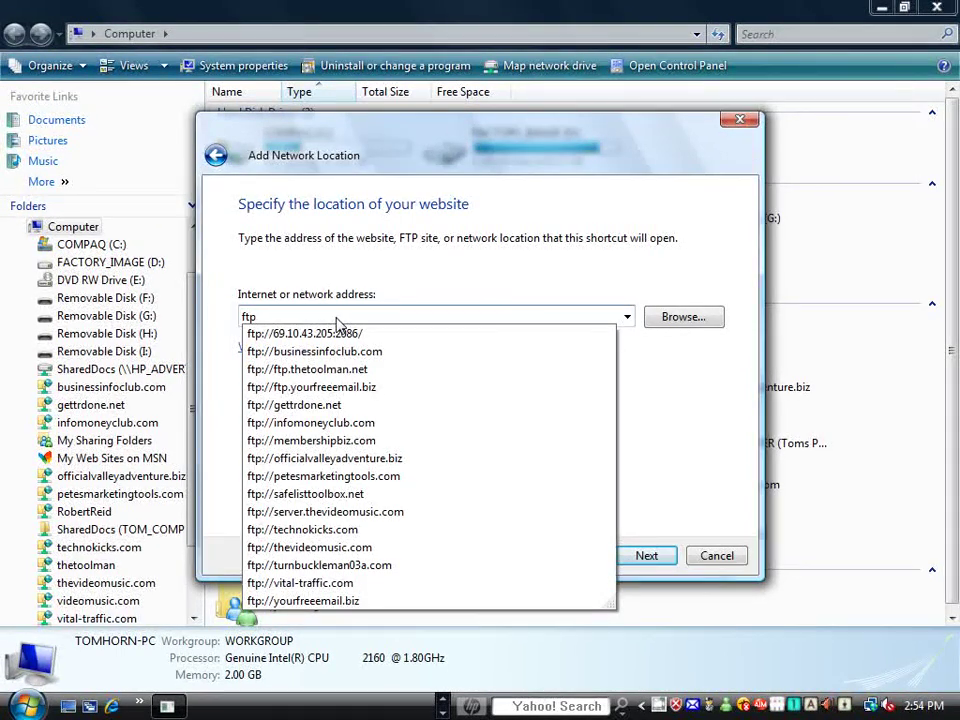
pyautogui.write('://')
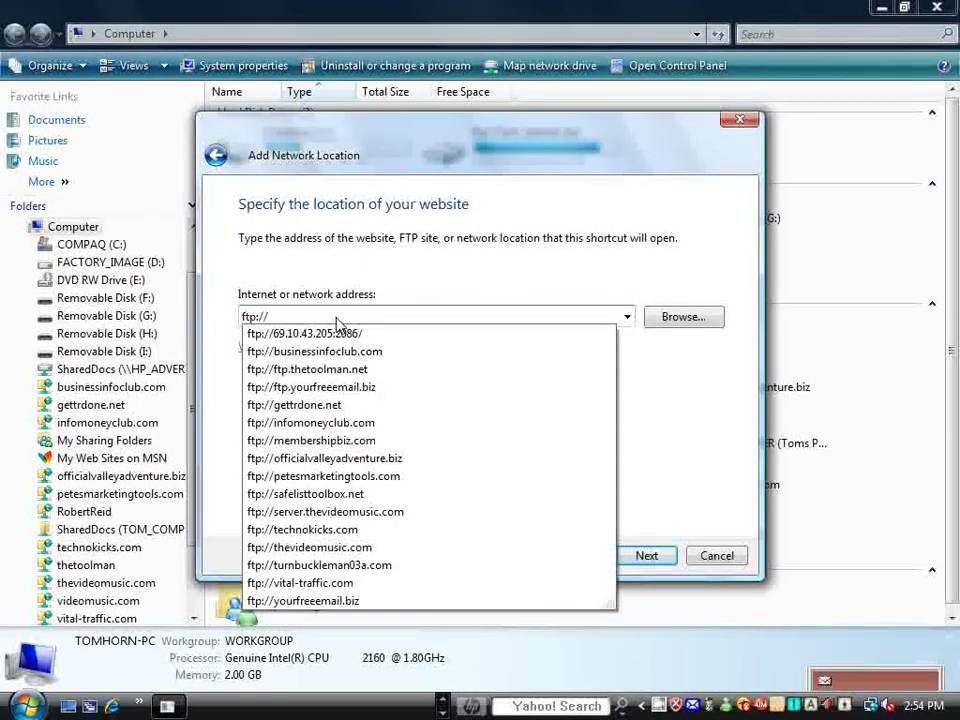
pyautogui.write('safelistt')
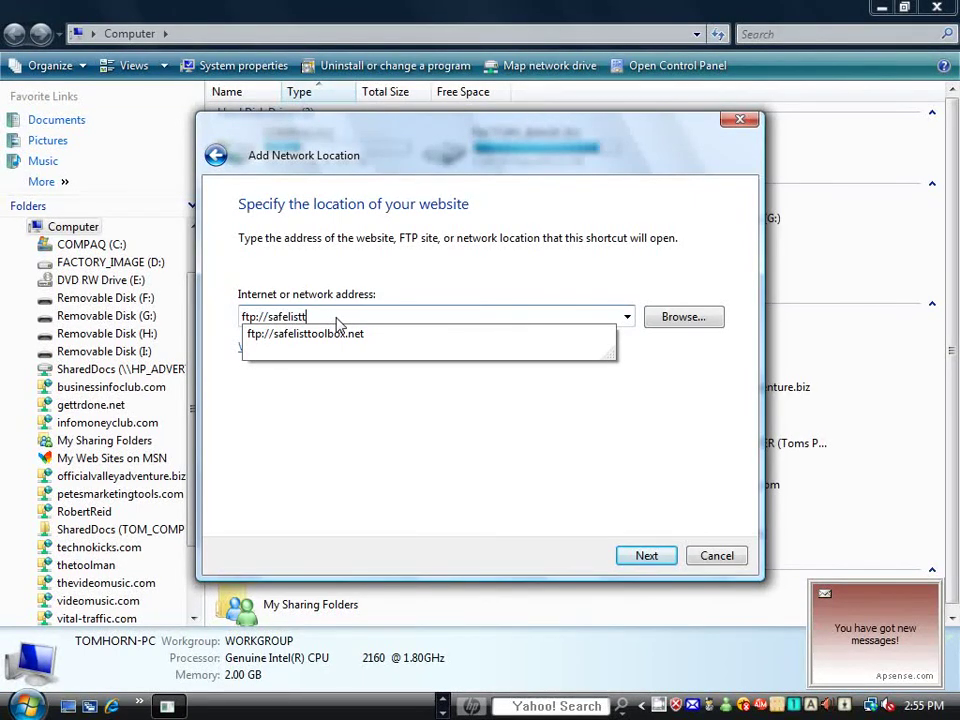
pyautogui.write('oolbox')
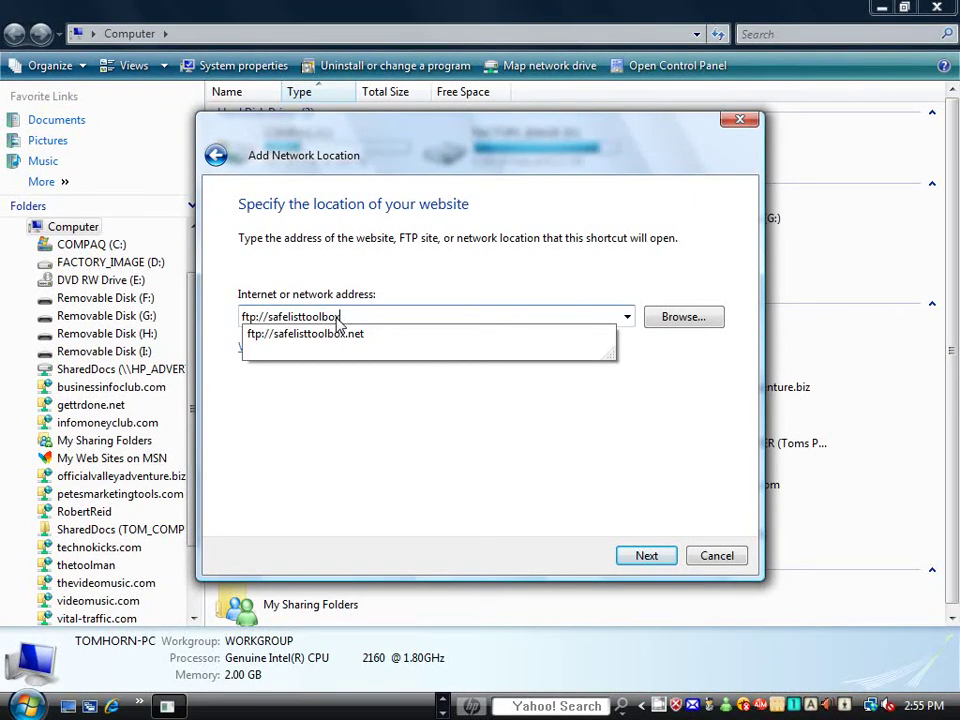
pyautogui.write('.com')
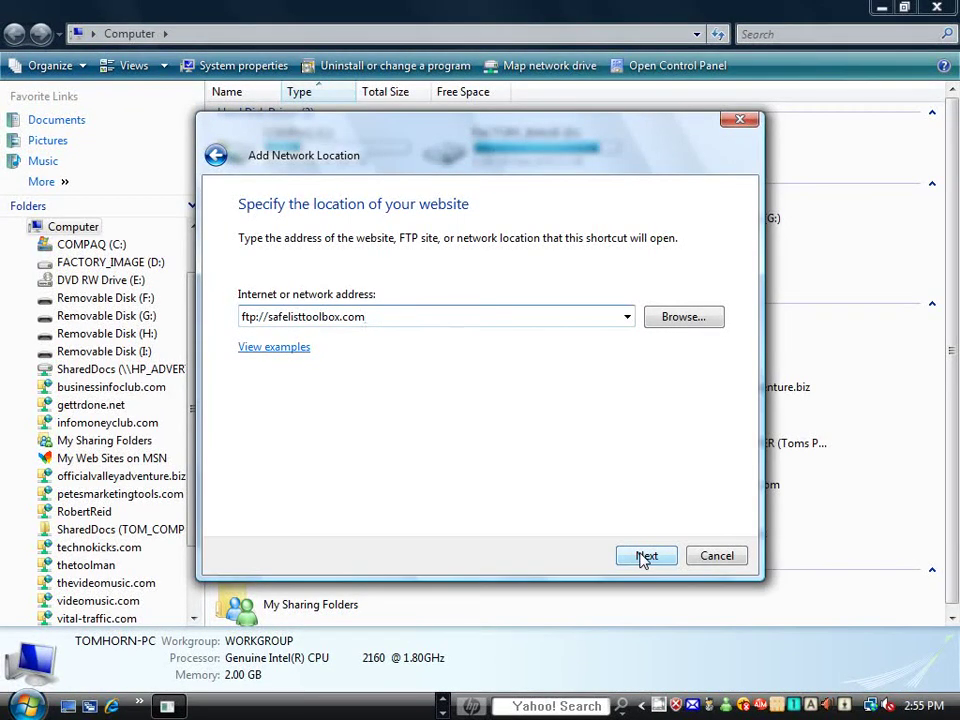
# Step: Turn off anonymous logon and enter admin as the FTP user name
pyautogui.click(643, 557)
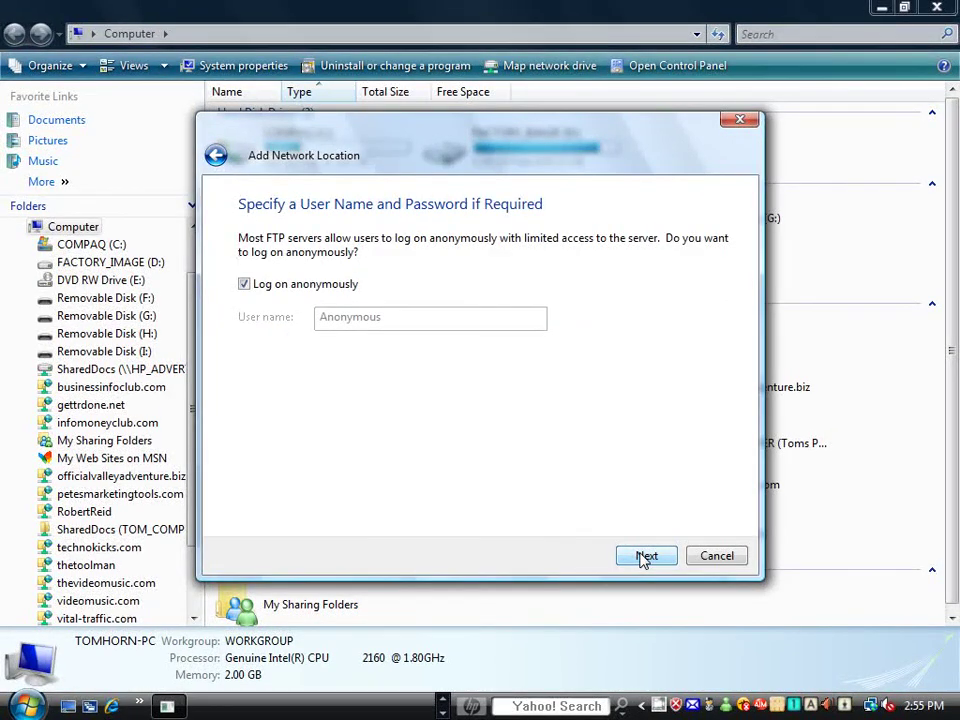
pyautogui.click(244, 285)
pyautogui.click(345, 321)
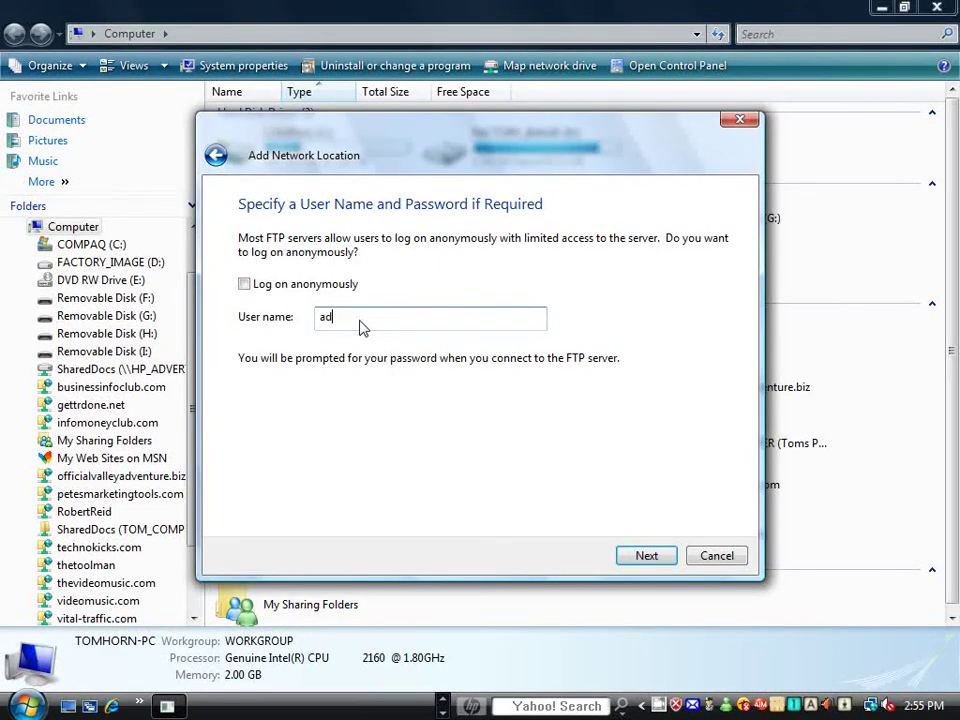
pyautogui.write('admin')
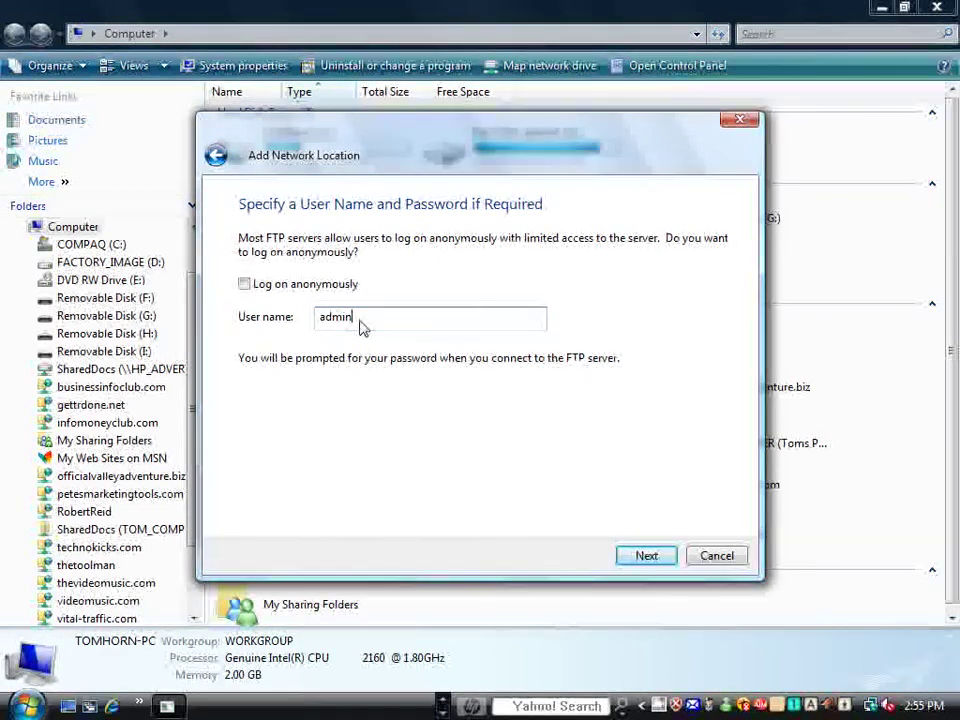
# Step: Keep safelisttoolbox.com as the network location's name
pyautogui.click(646, 556)
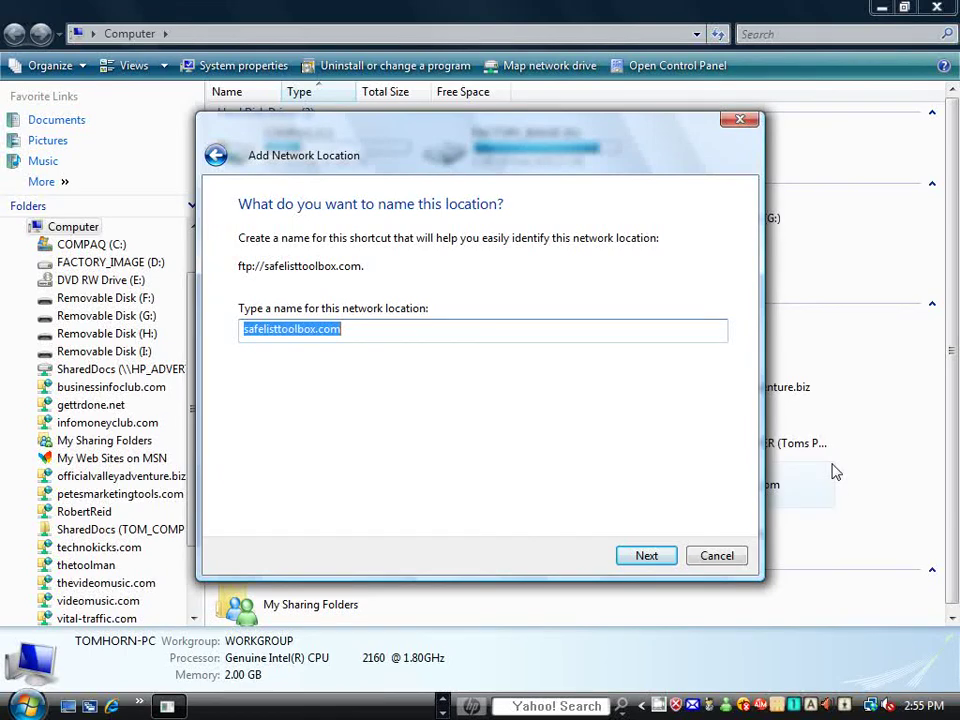
pyautogui.click(344, 336)
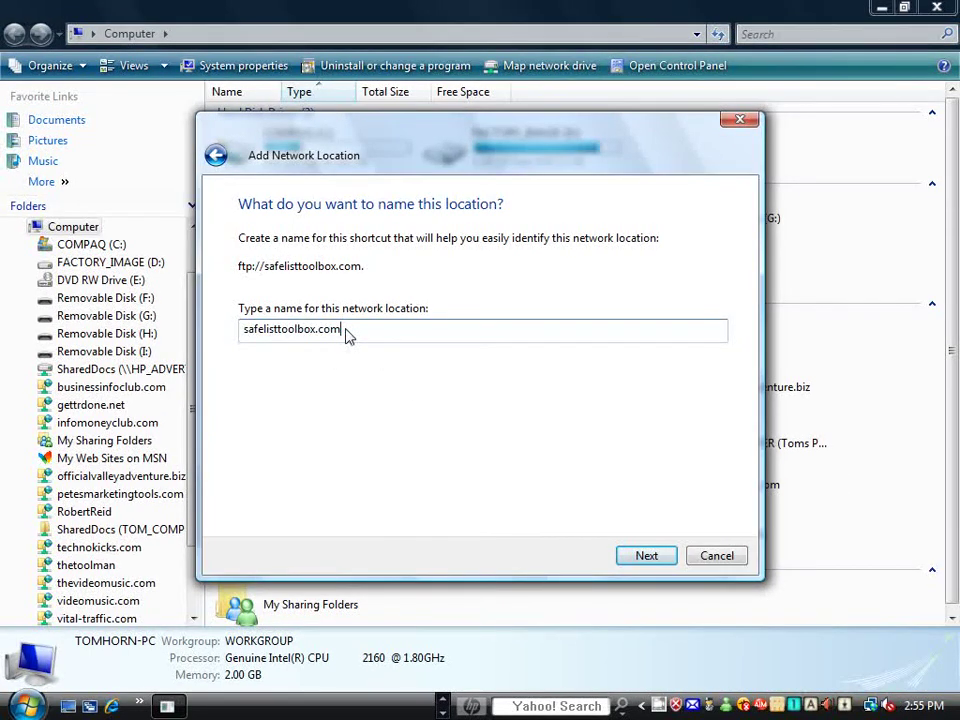
pyautogui.moveTo(346, 334); pyautogui.dragTo(241, 332)
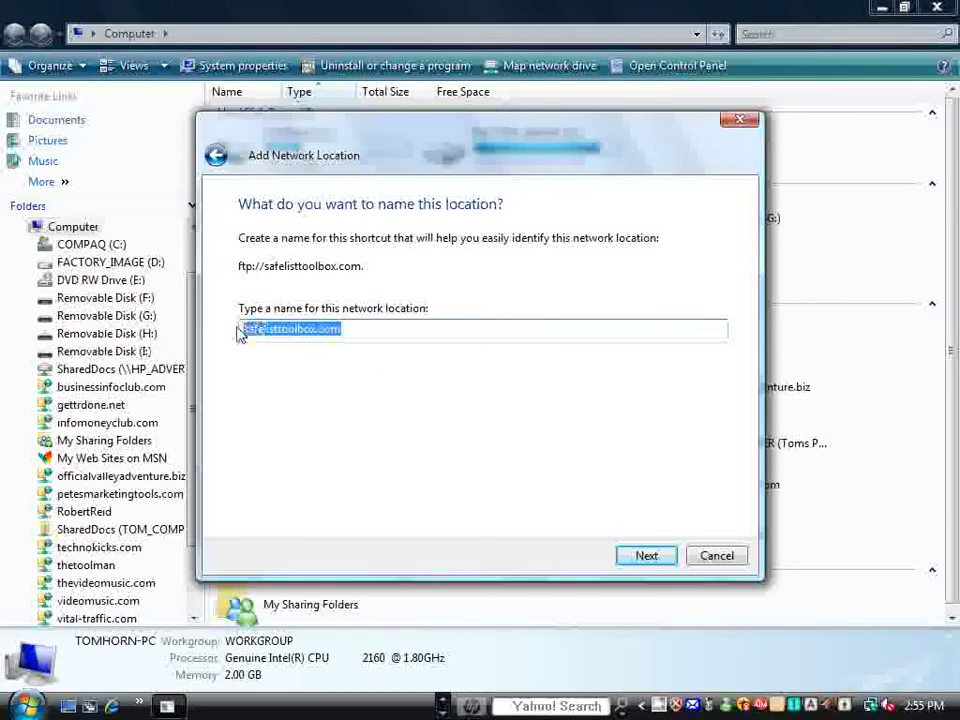
pyautogui.click(345, 336)
pyautogui.doubleClick(288, 338)
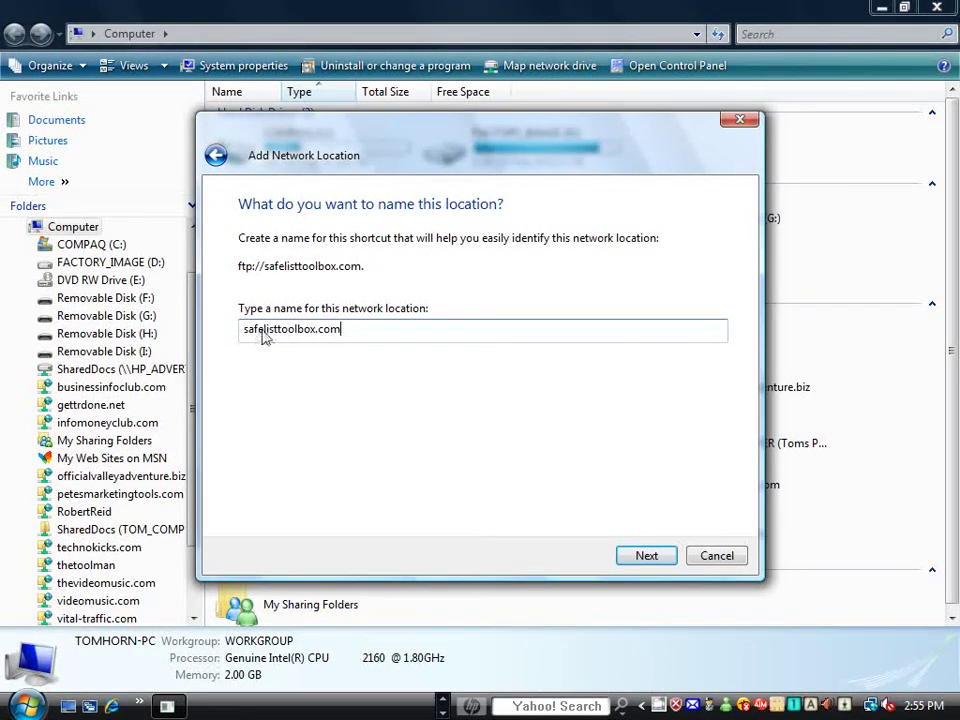
# Step: Finish the wizard with the location set to open, bringing up the Log On As prompt
pyautogui.click(640, 557)
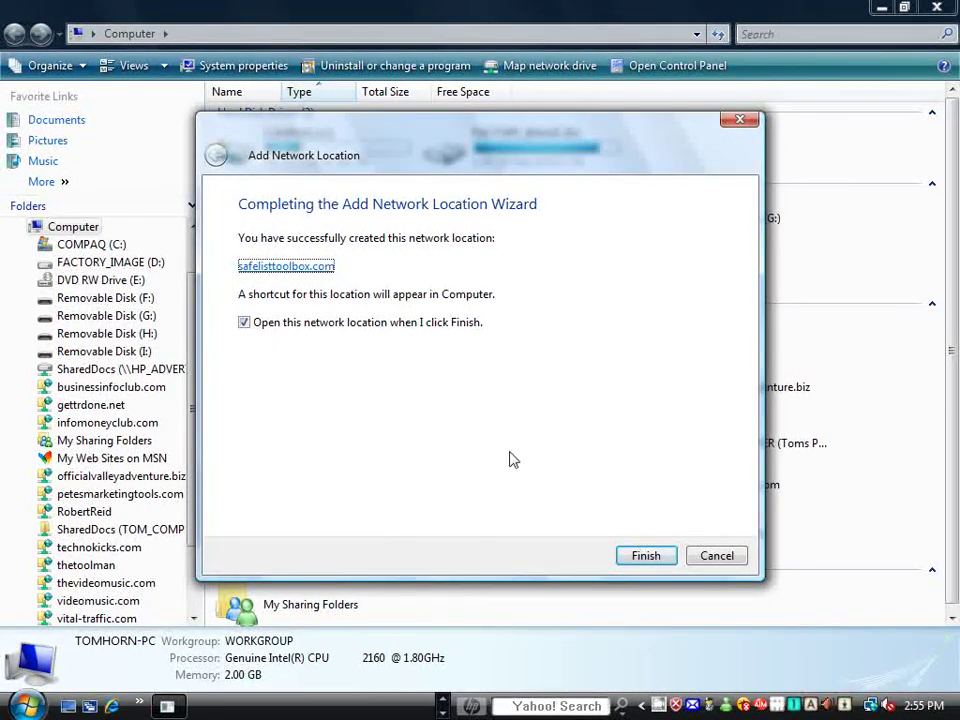
pyautogui.click(646, 556)
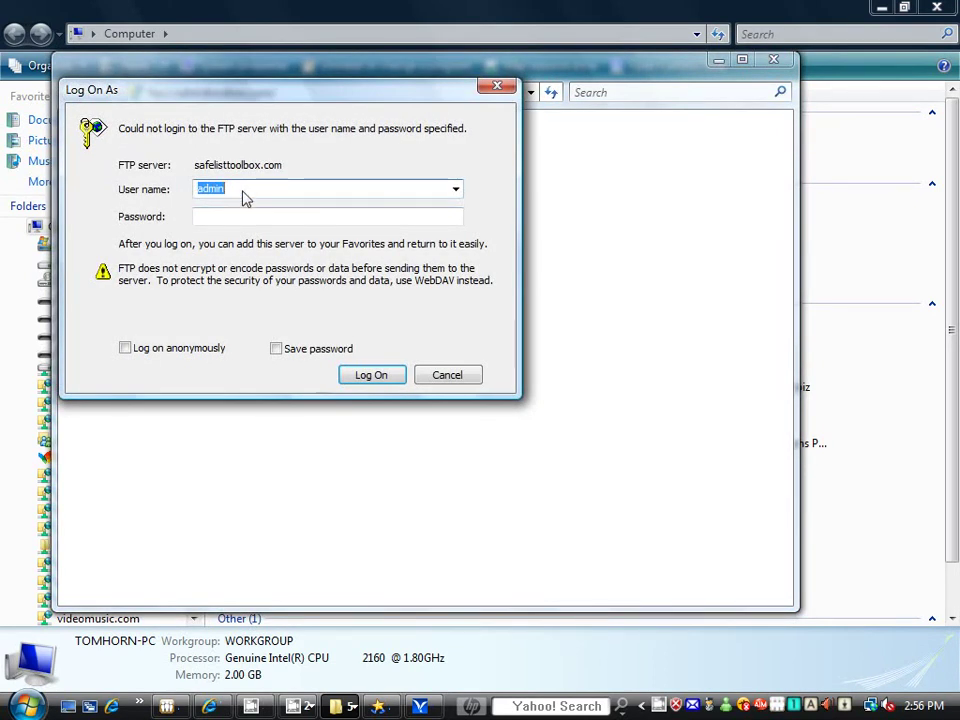
pyautogui.click(228, 196)
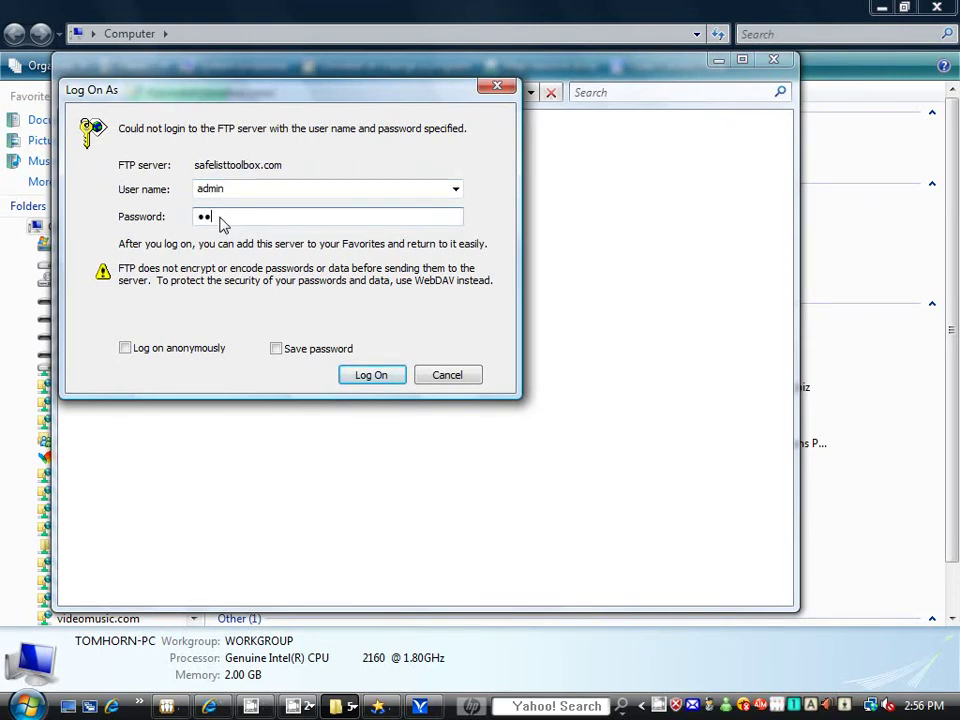
# Step: Enter the password, save it, log on to the FTP server, and maximize the window
pyautogui.write('•••')
pyautogui.click(277, 350)
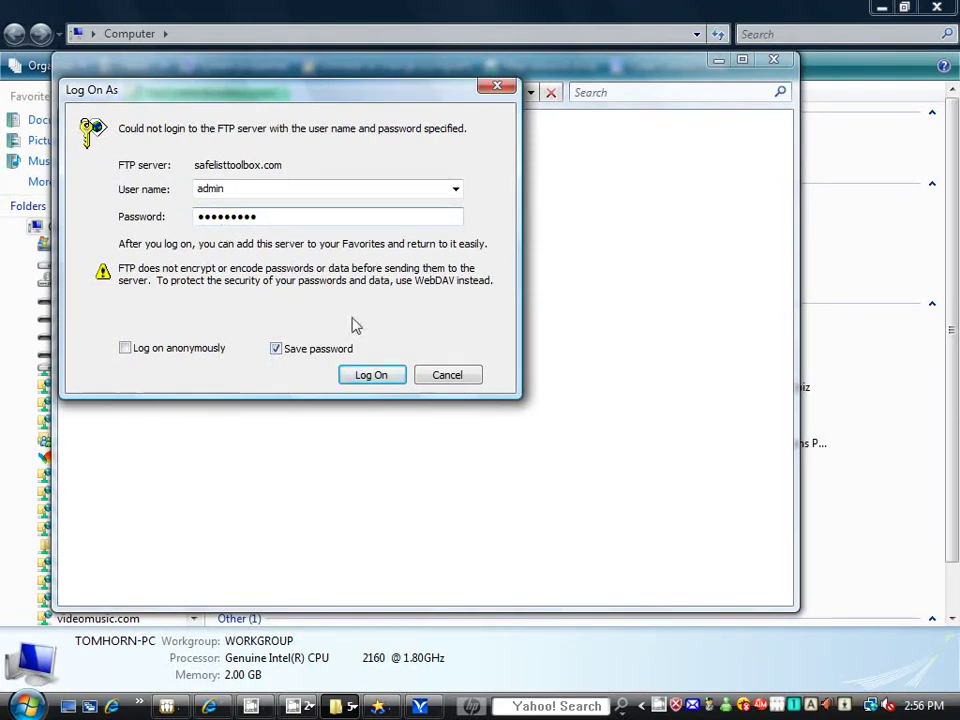
pyautogui.click(370, 376)
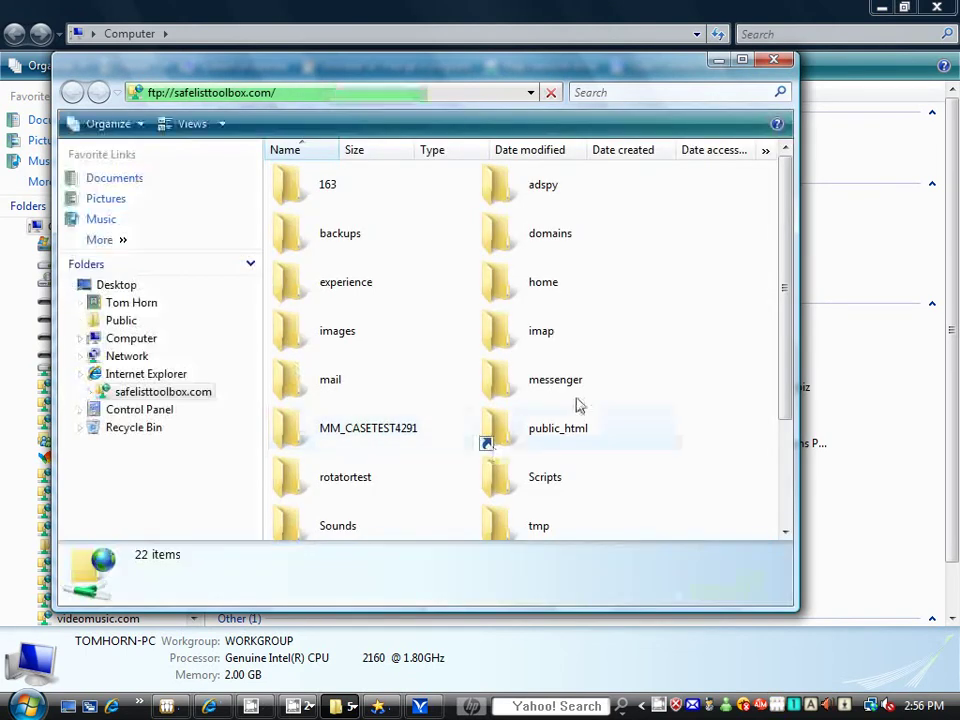
pyautogui.click(742, 60)
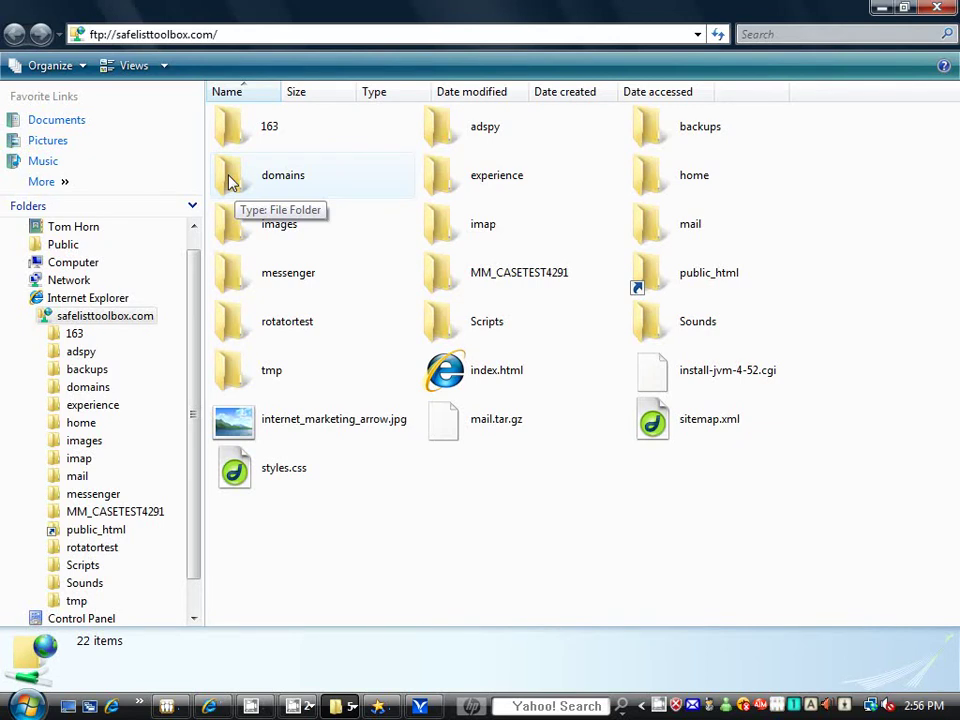
# Step: Open the domains folder, then its safelisttoolbox.com subfolder
pyautogui.doubleClick(228, 179)
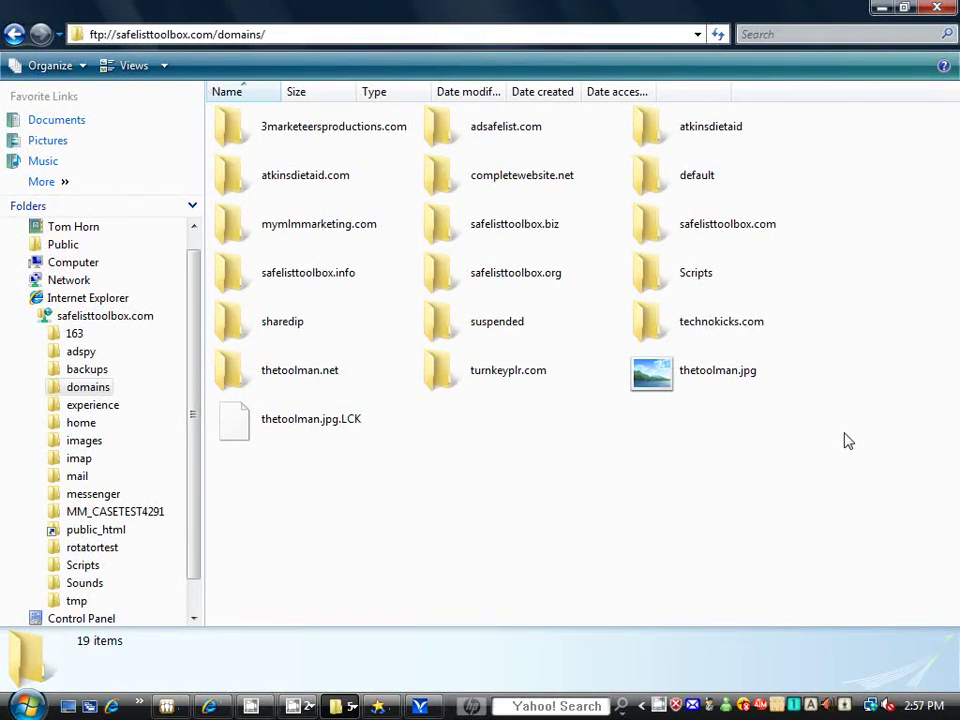
pyautogui.doubleClick(643, 232)
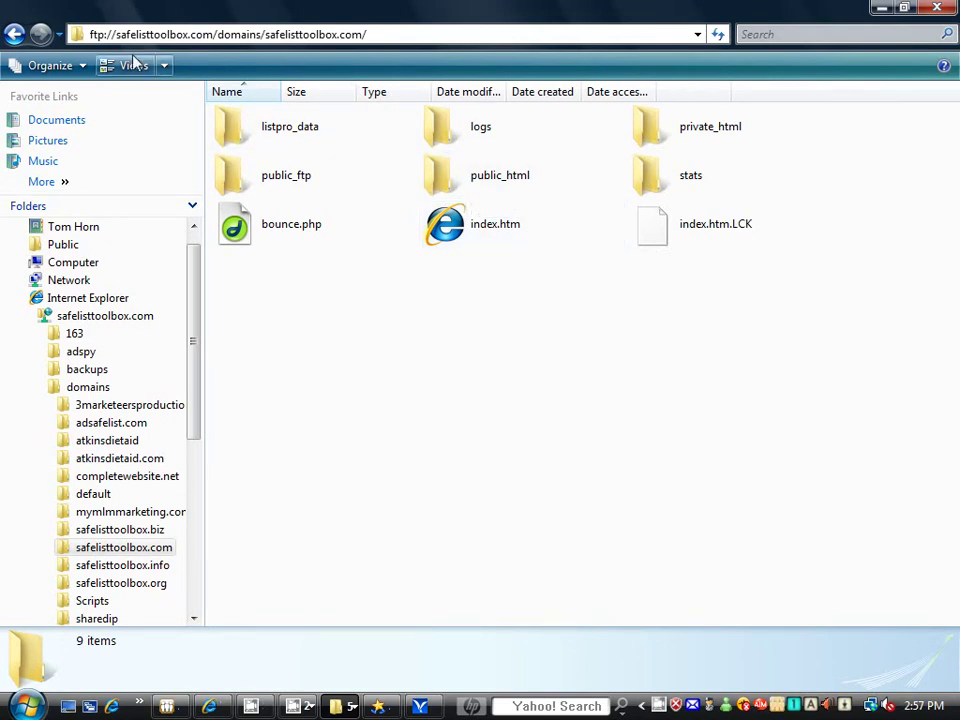
# Step: Open public_html and scroll through its 80 items, selecting then deselecting index.html
pyautogui.doubleClick(448, 187)
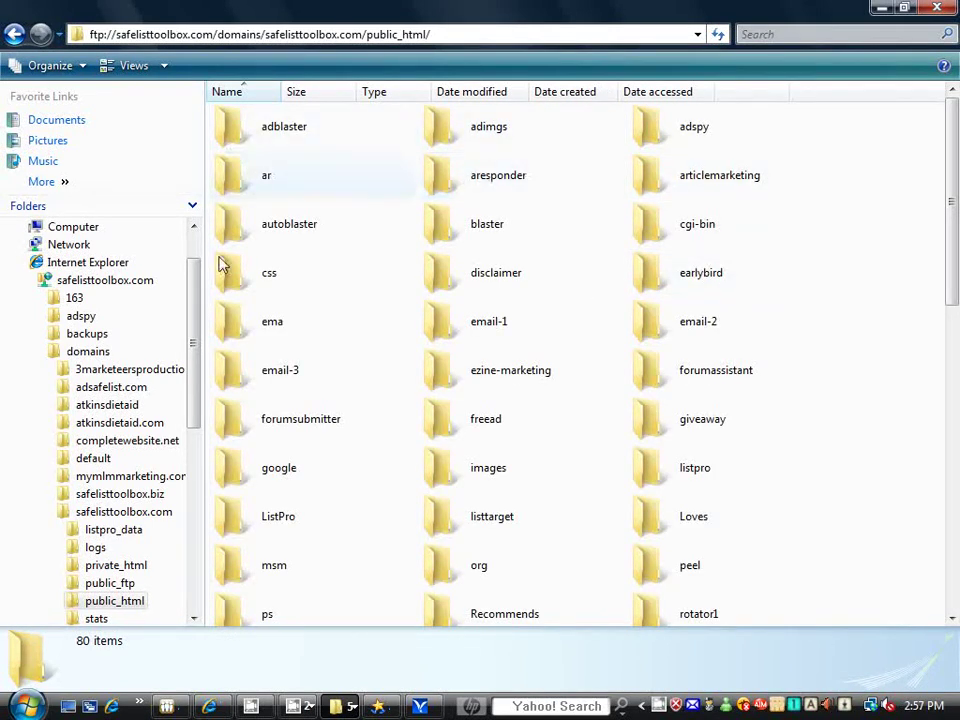
pyautogui.moveTo(955, 225)
pyautogui.mouseDown()
pyautogui.moveTo(953, 366)
pyautogui.moveTo(955, 207)
pyautogui.mouseUp()
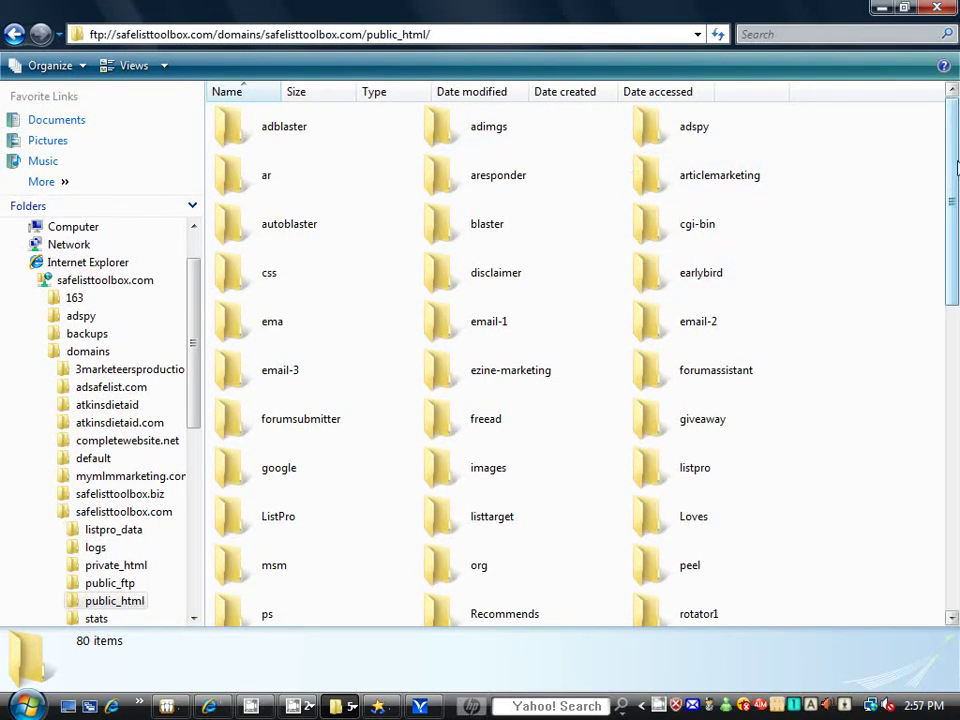
pyautogui.moveTo(953, 163); pyautogui.dragTo(949, 401)
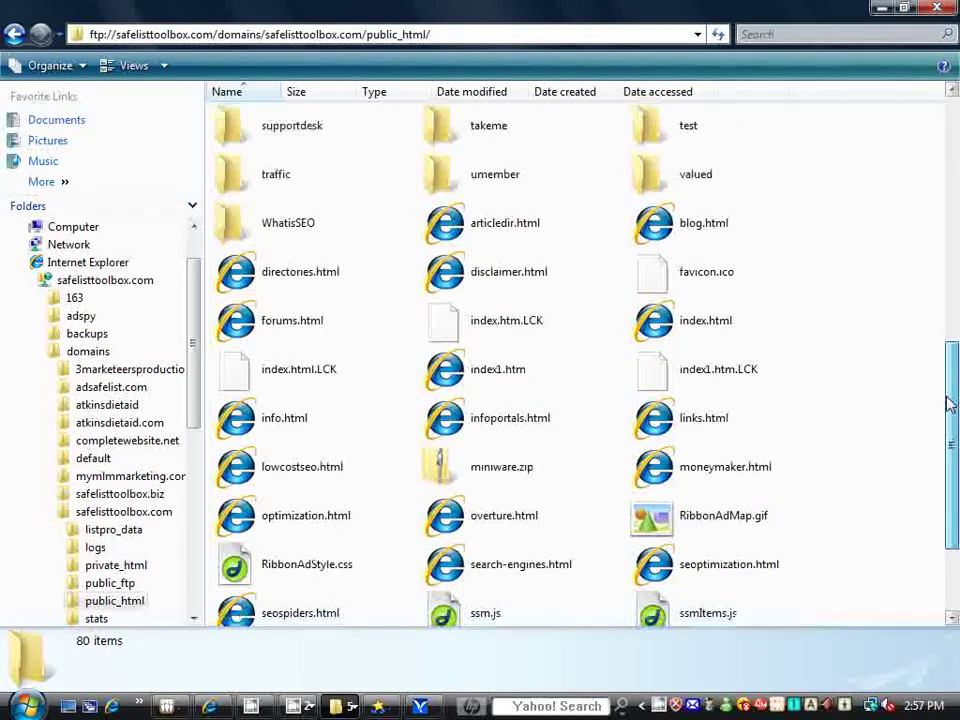
pyautogui.click(675, 332)
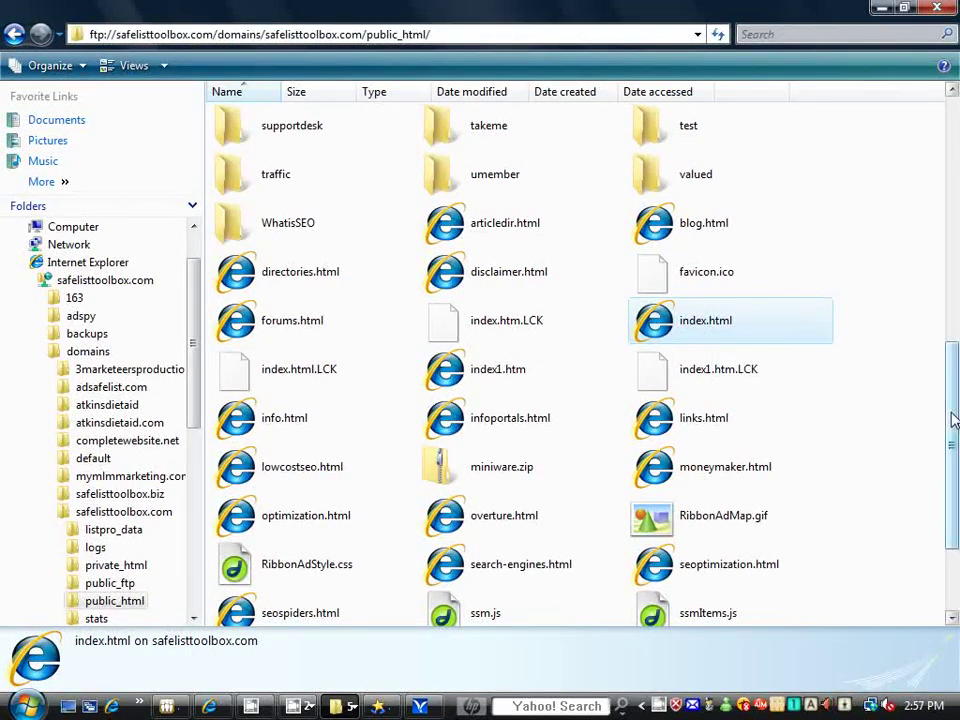
pyautogui.moveTo(953, 407); pyautogui.dragTo(953, 360)
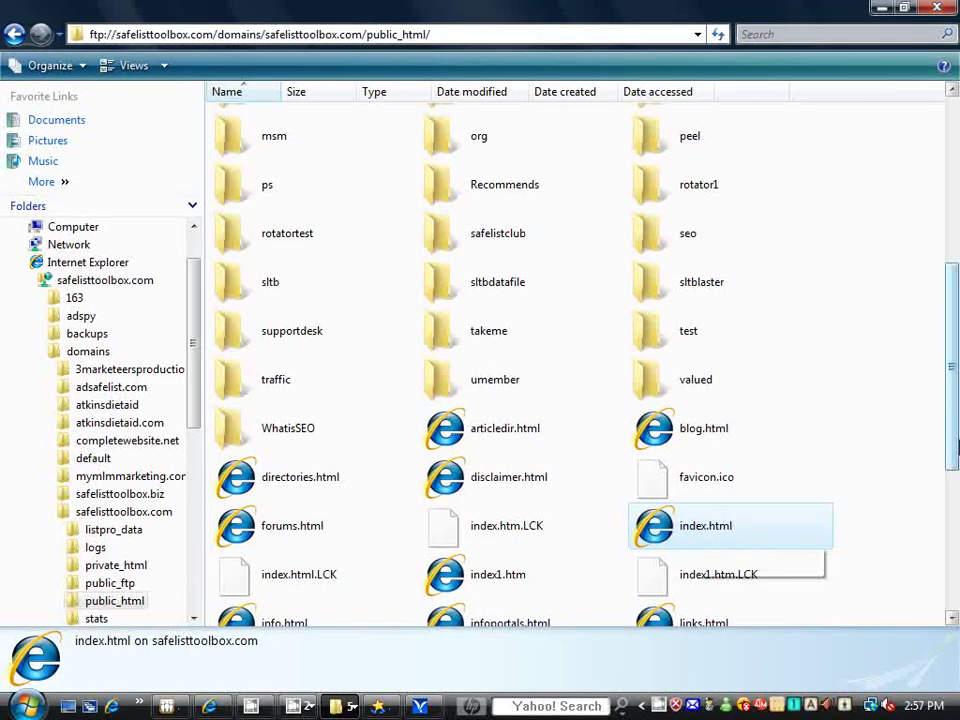
pyautogui.scroll(9, 951, 425)
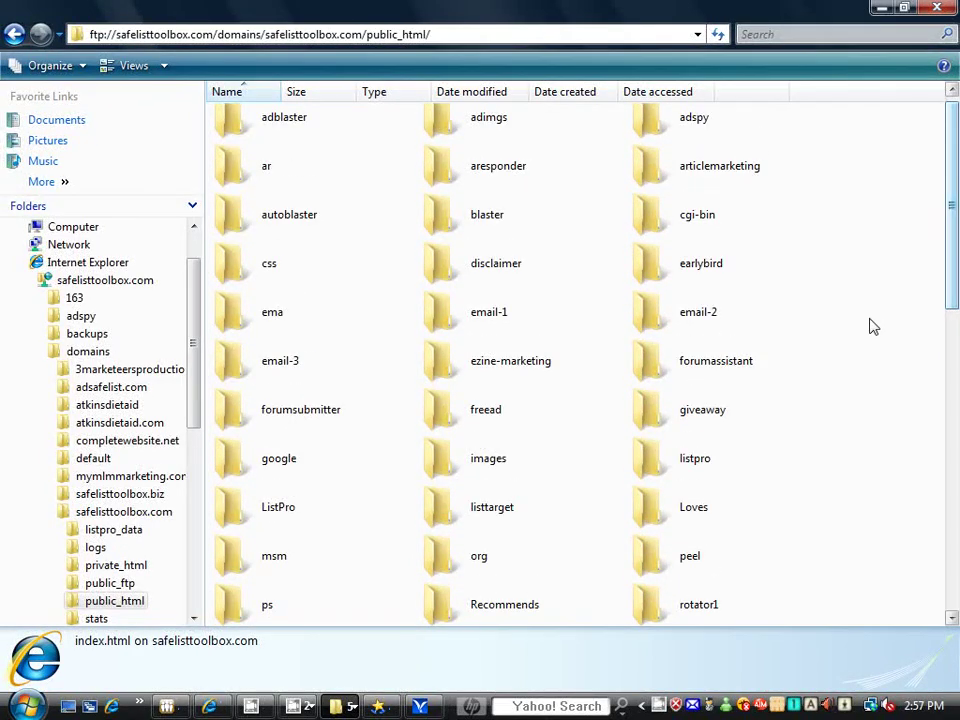
pyautogui.click(874, 322)
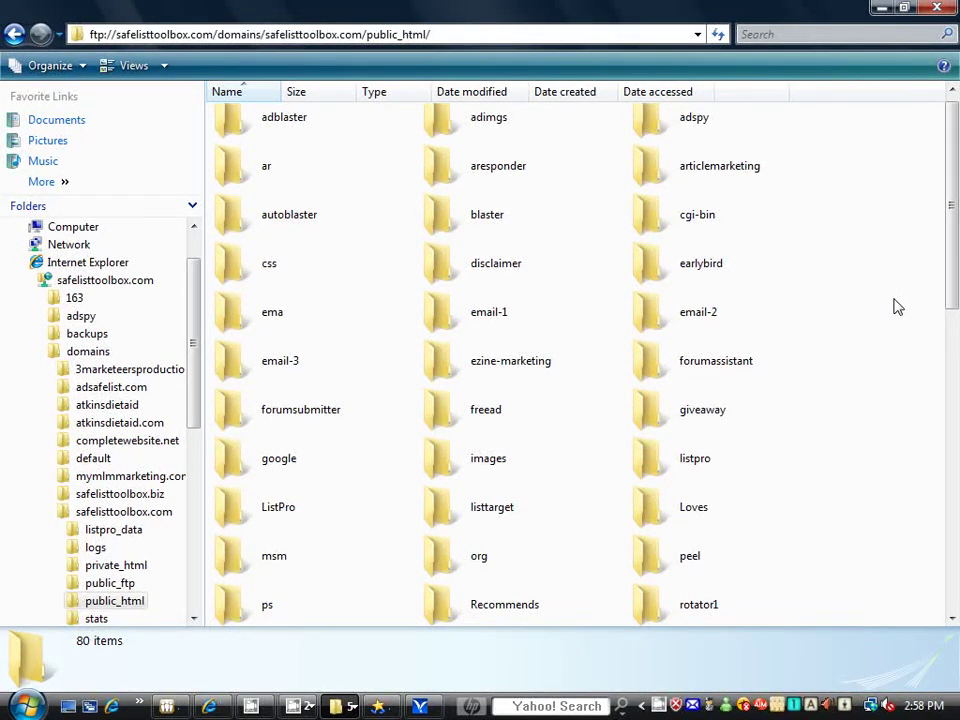
pyautogui.rightClick(897, 307)
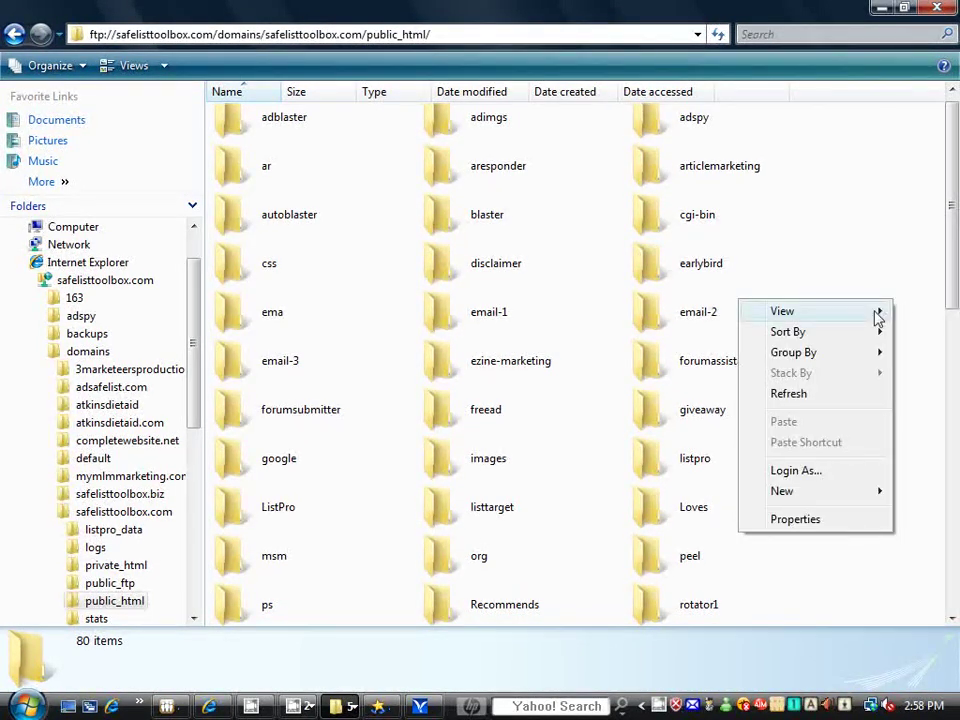
# Step: Add a New > Folder named emailblaster and open the empty folder
pyautogui.moveTo(878, 312)
pyautogui.moveTo(836, 492)
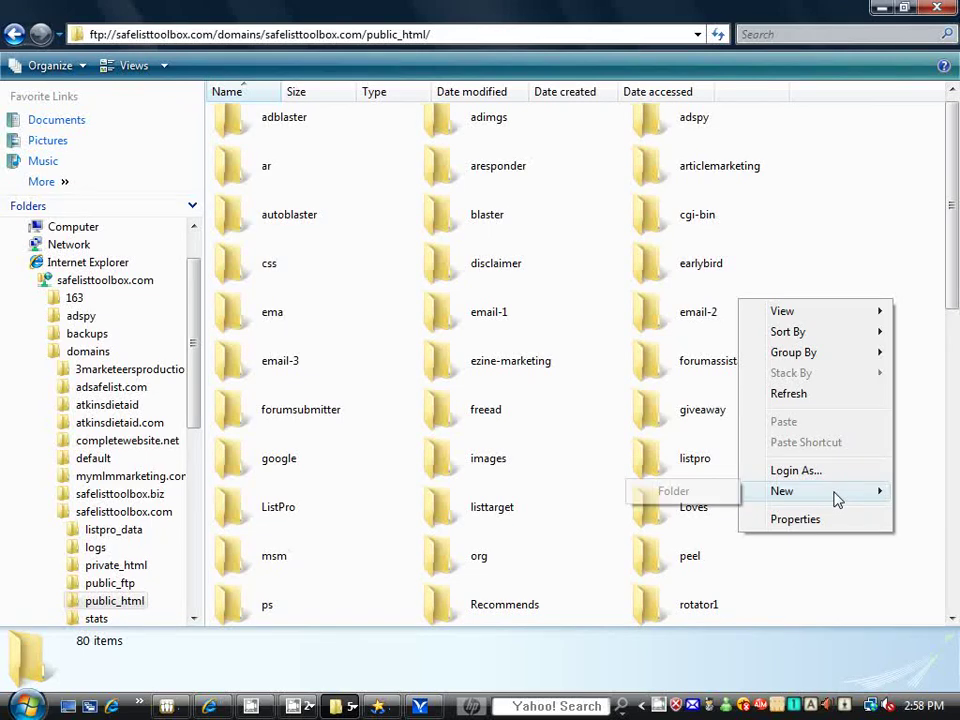
pyautogui.click(699, 495)
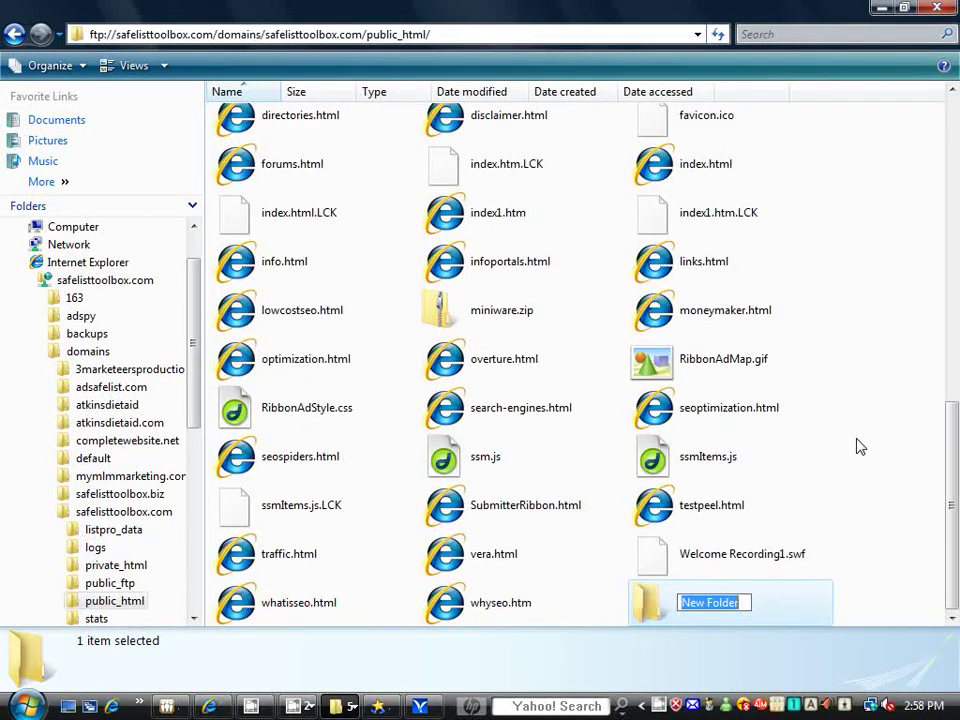
pyautogui.write('email')
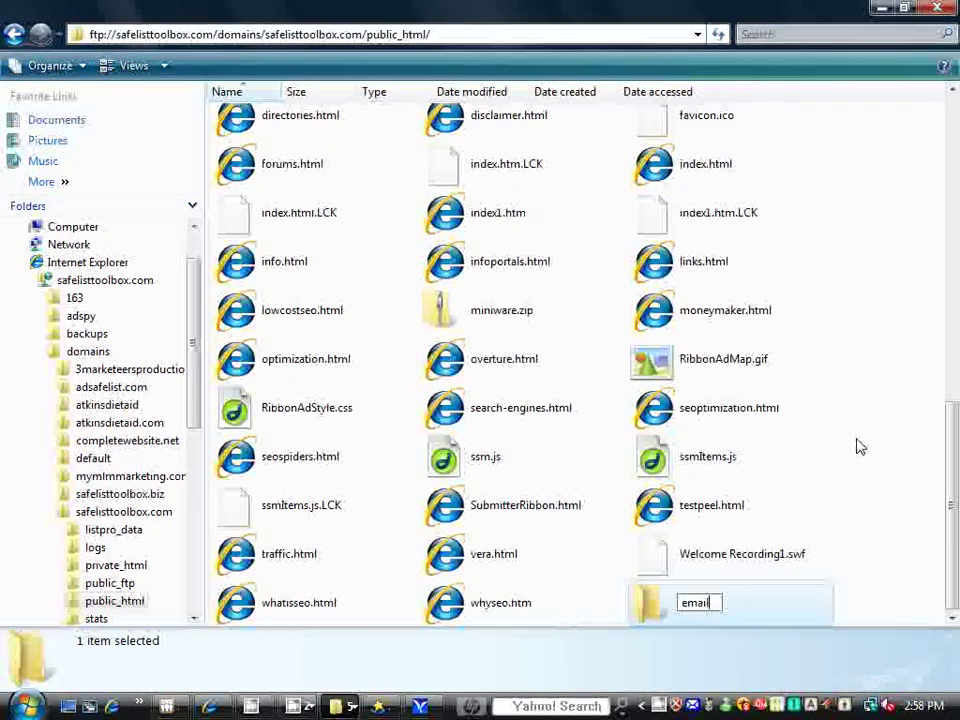
pyautogui.write('blaster')
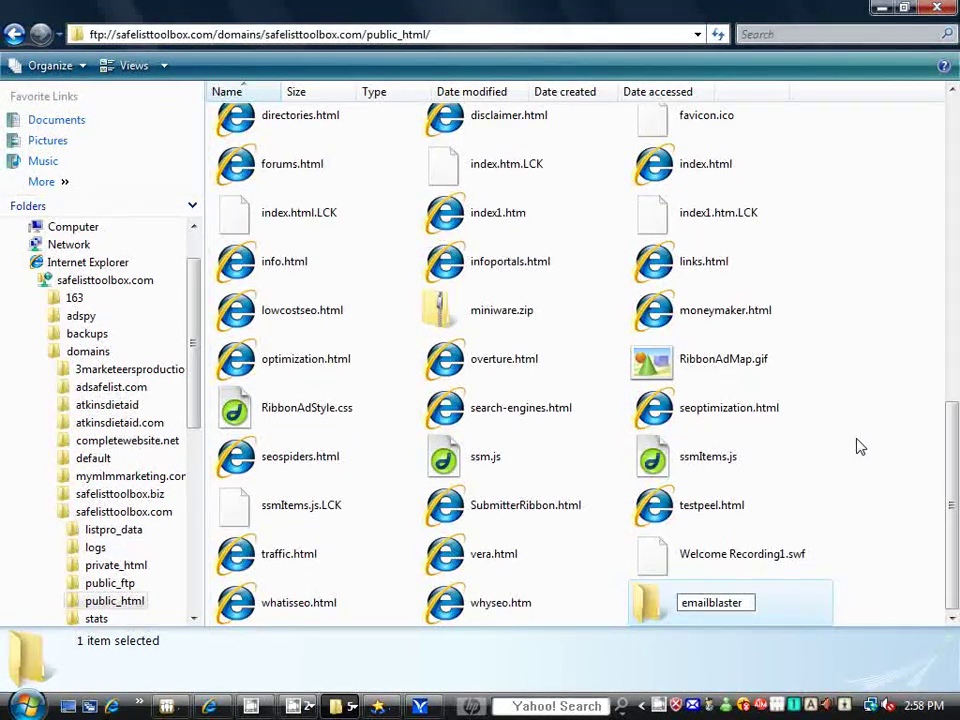
pyautogui.press('Return')
pyautogui.doubleClick(645, 604)
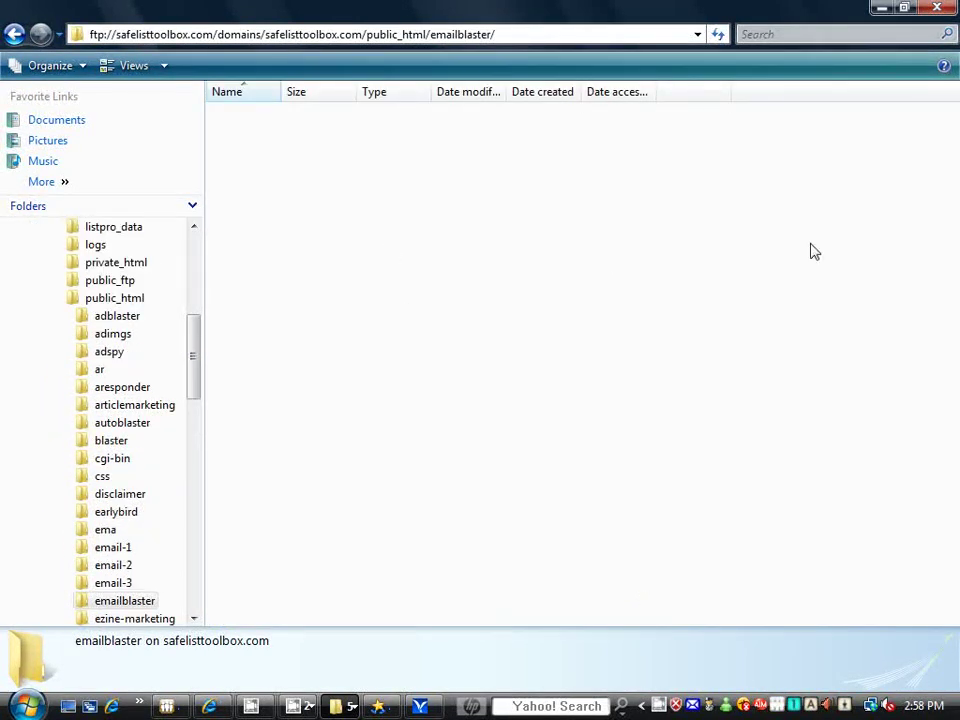